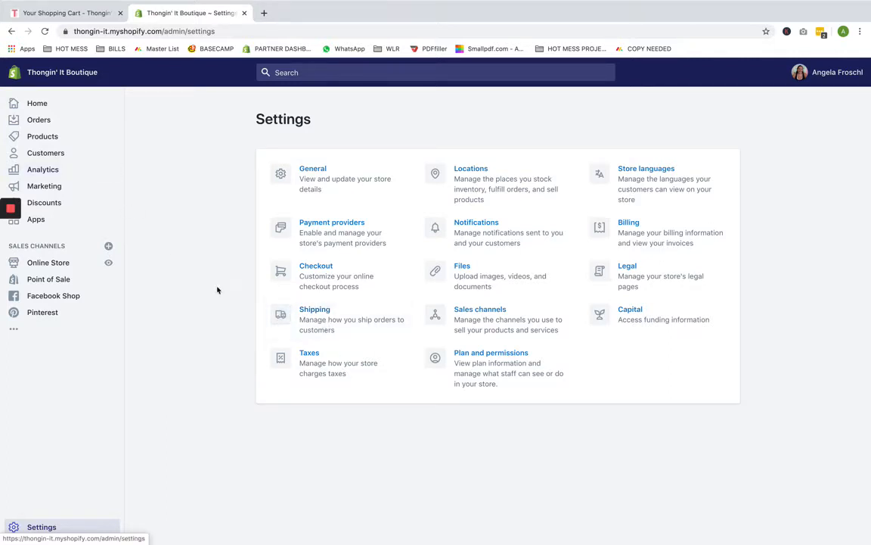
Step: Open the store's Shipping settings and look over the shipping profiles and saved packages
left_click(328, 316)
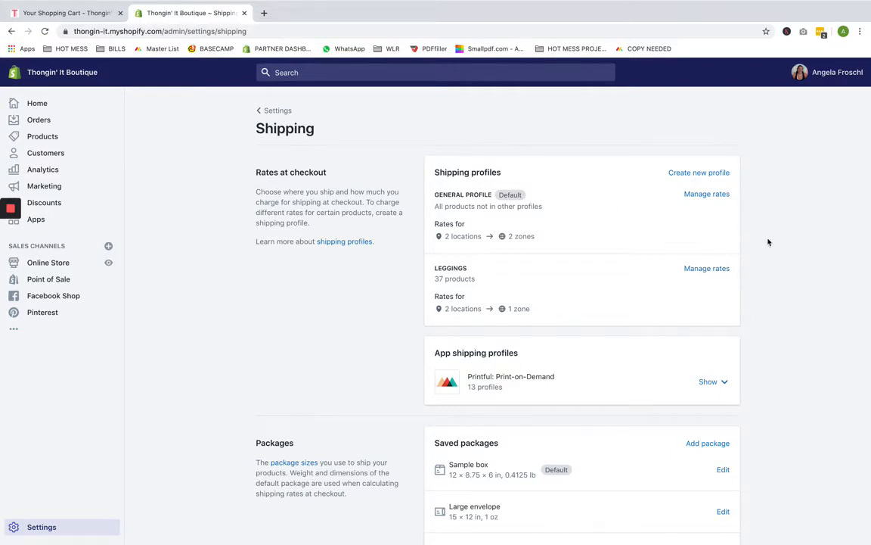
scroll(787, 247, "down", 2)
scroll(789, 247, "up", 2)
Step: Start a new shipping profile and name it HEAVY ITEMS
left_click(681, 173)
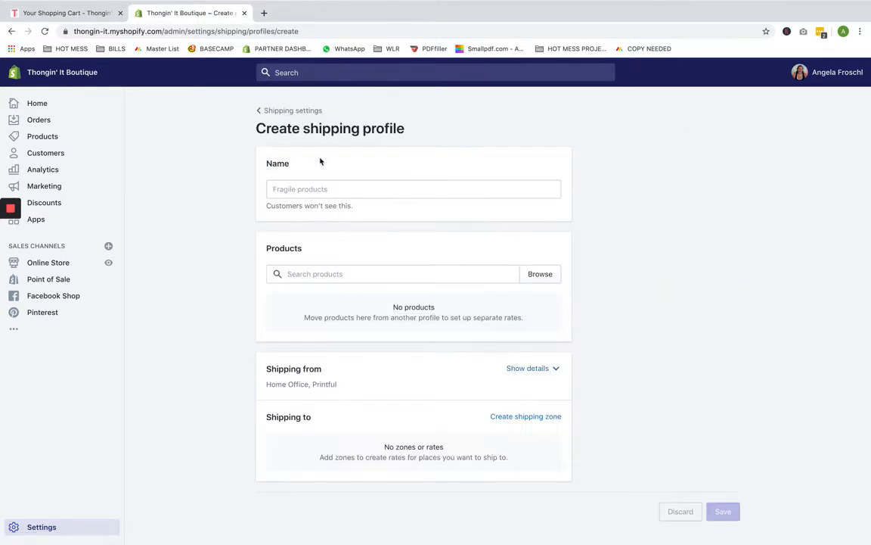
left_click(323, 187)
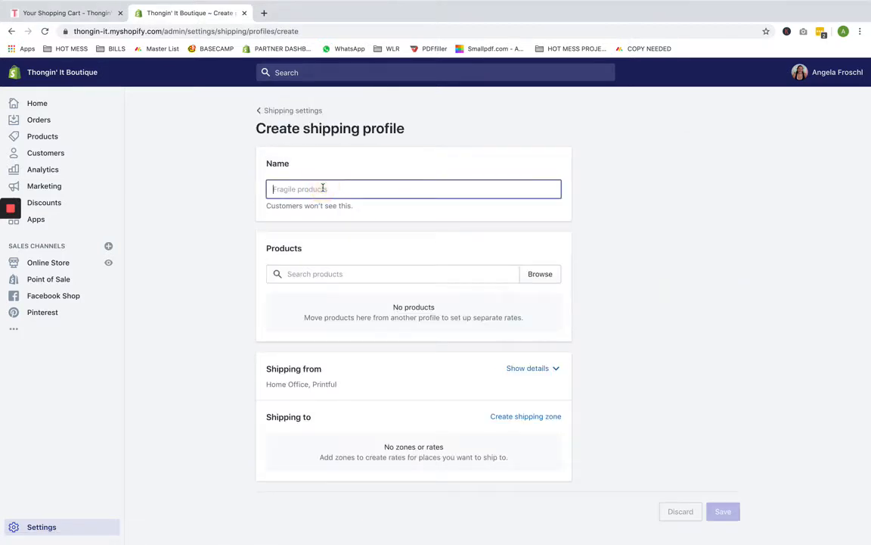
type("HEAVY ITEMS")
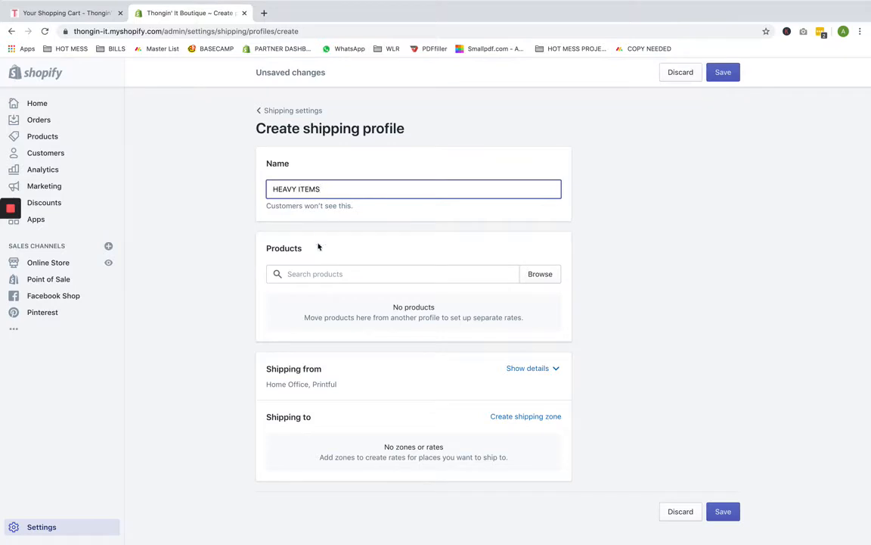
Step: Browse the store's products and variants for the new profile, examining which shipping profile each one is assigned to
left_click(314, 274)
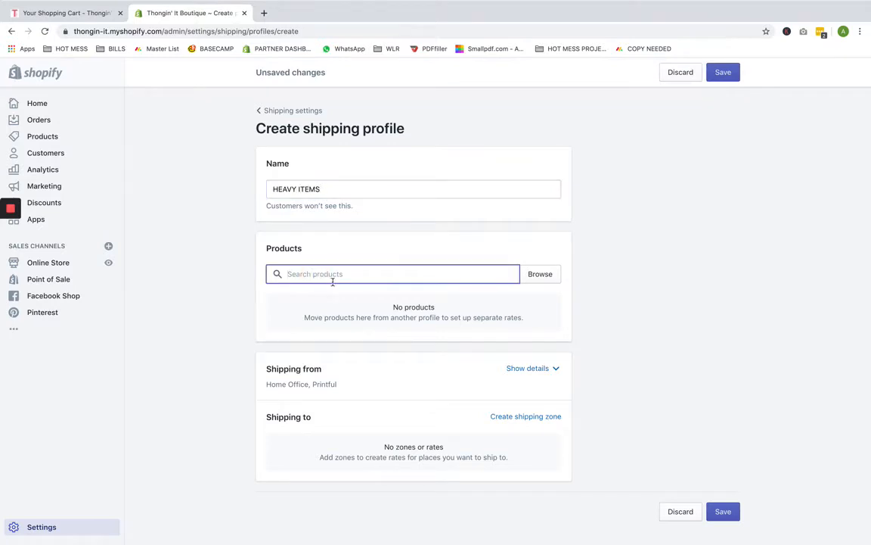
left_click(534, 275)
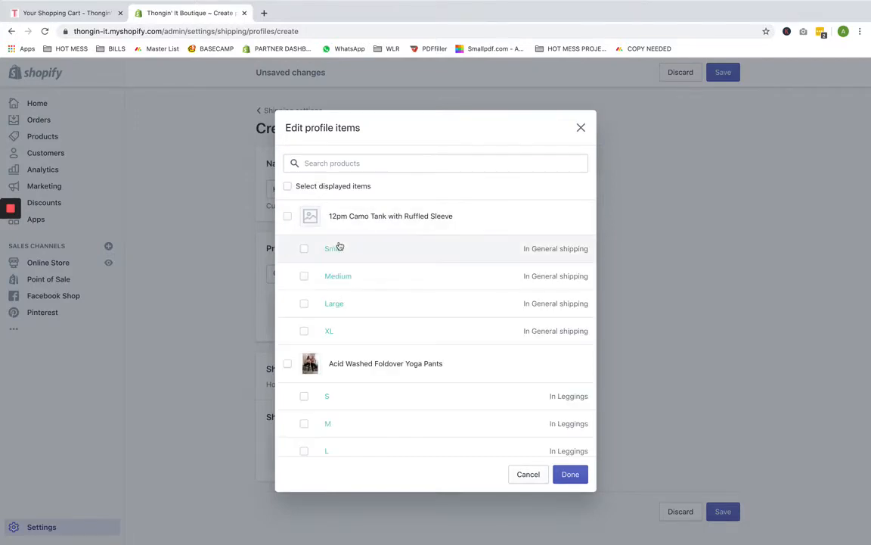
scroll(388, 317, "down", 5)
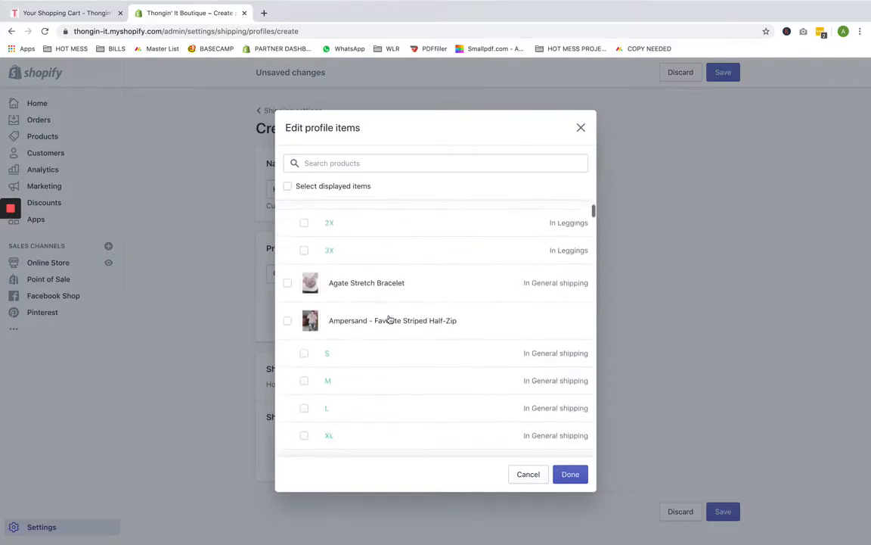
scroll(389, 318, "down", 2)
scroll(389, 319, "down", 1)
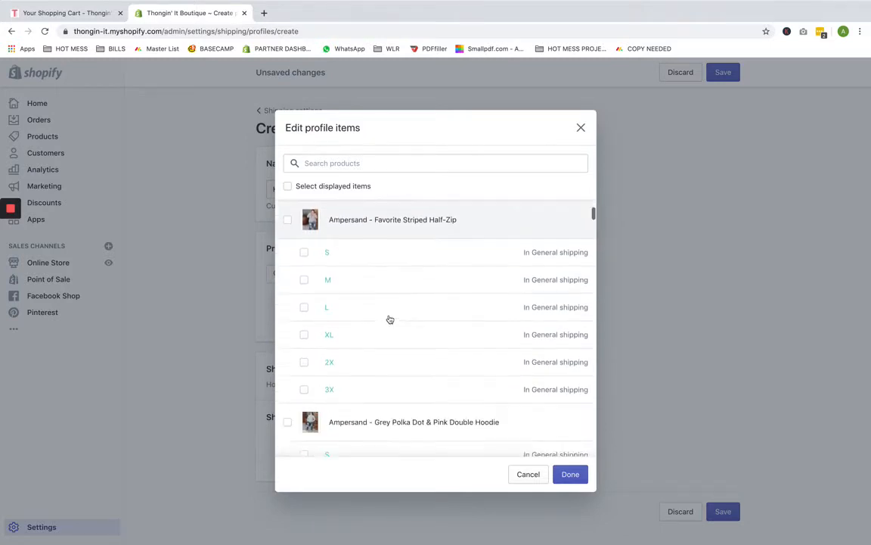
scroll(390, 319, "down", 10)
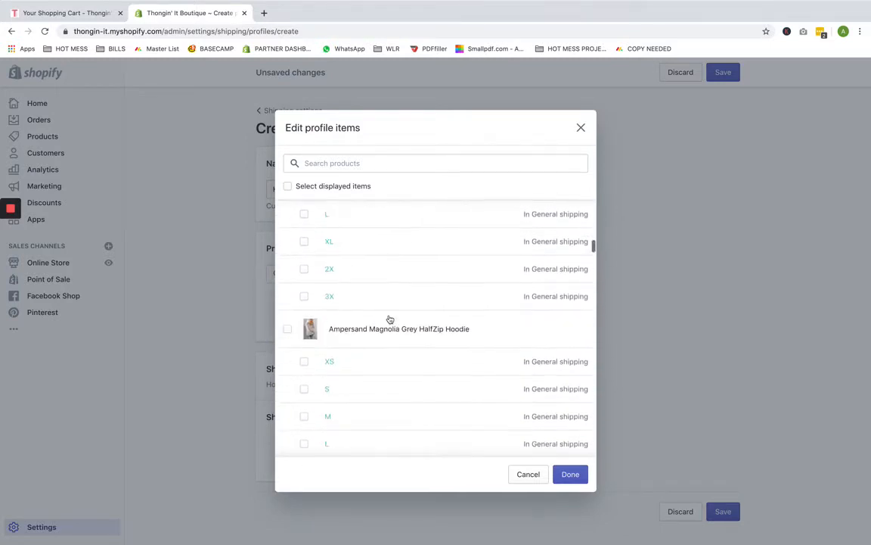
scroll(389, 319, "down", 15)
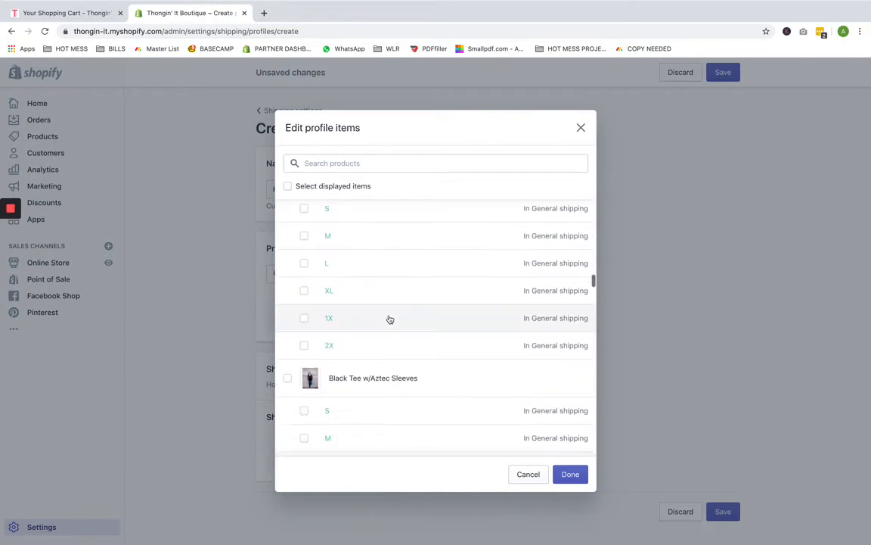
scroll(389, 318, "down", 15)
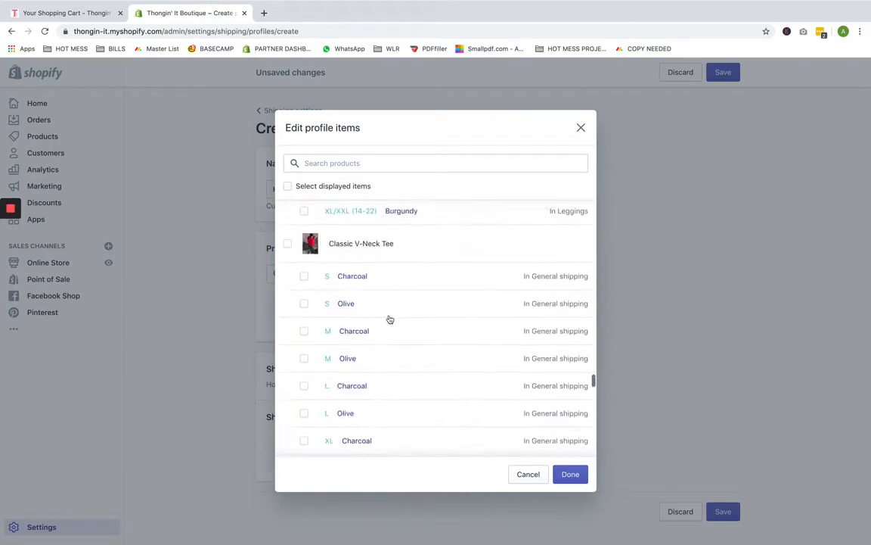
scroll(390, 319, "down", 4)
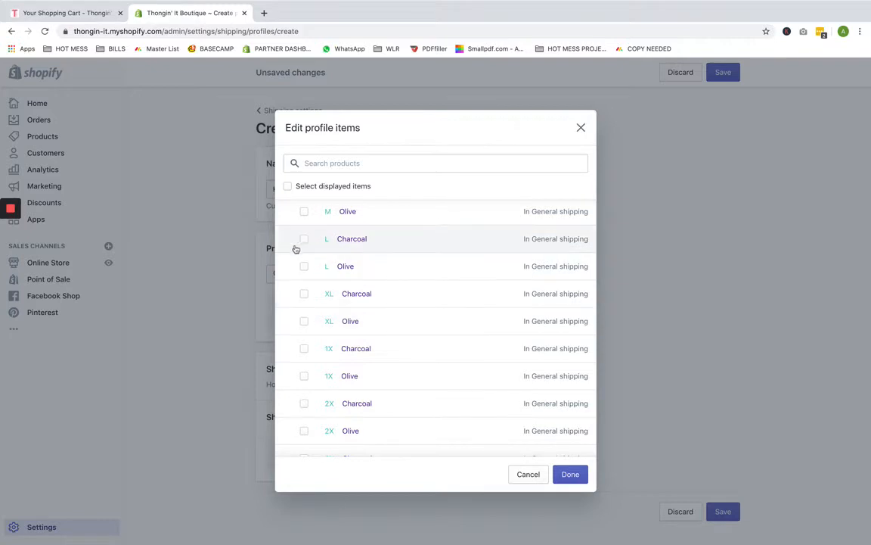
scroll(303, 248, "down", 10)
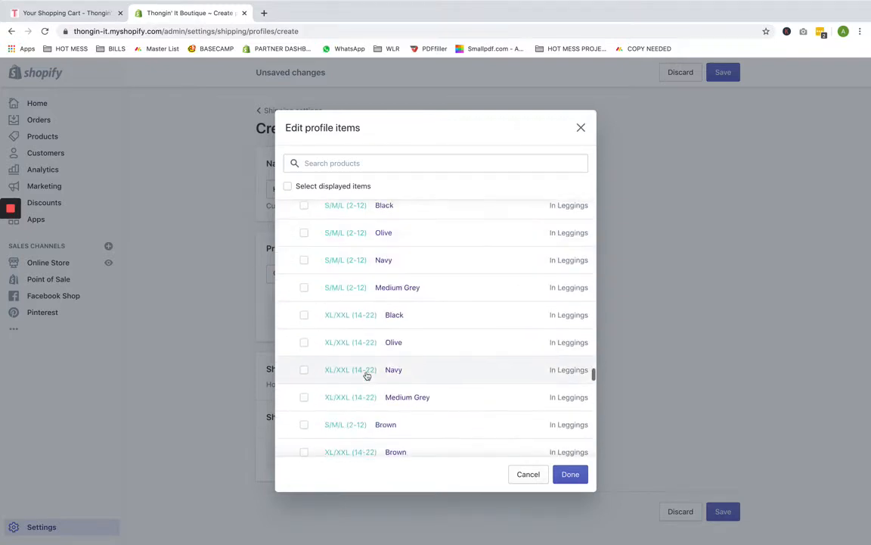
scroll(366, 376, "down", 10)
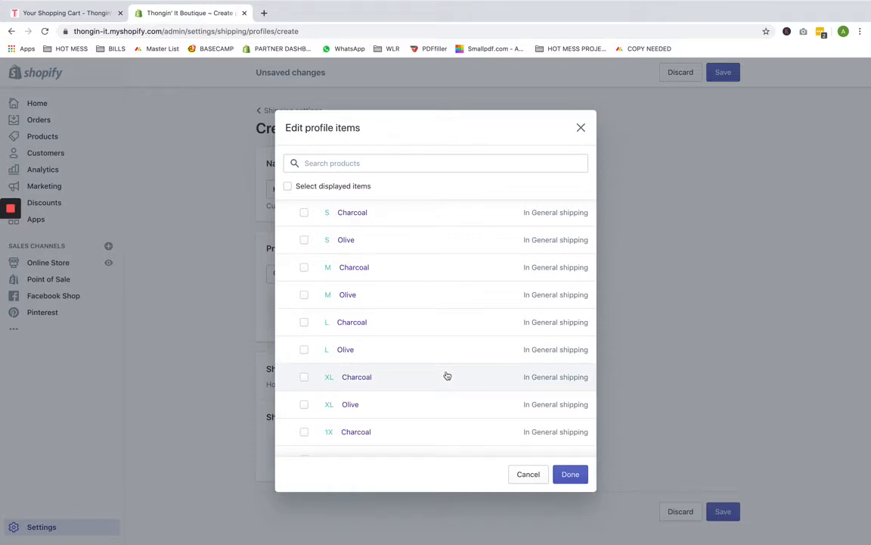
Step: Close the product selection without choosing any items and discard the unsaved shipping profile
left_click(581, 128)
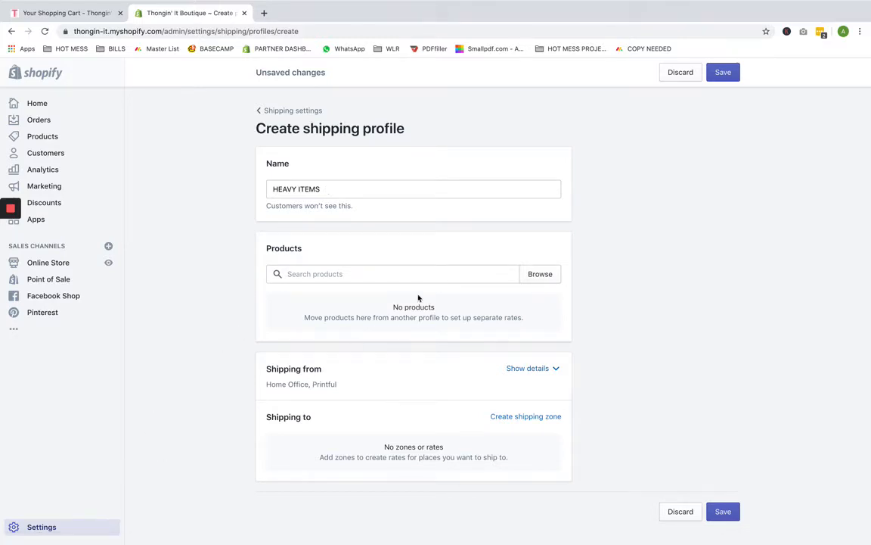
left_click(692, 75)
left_click(552, 335)
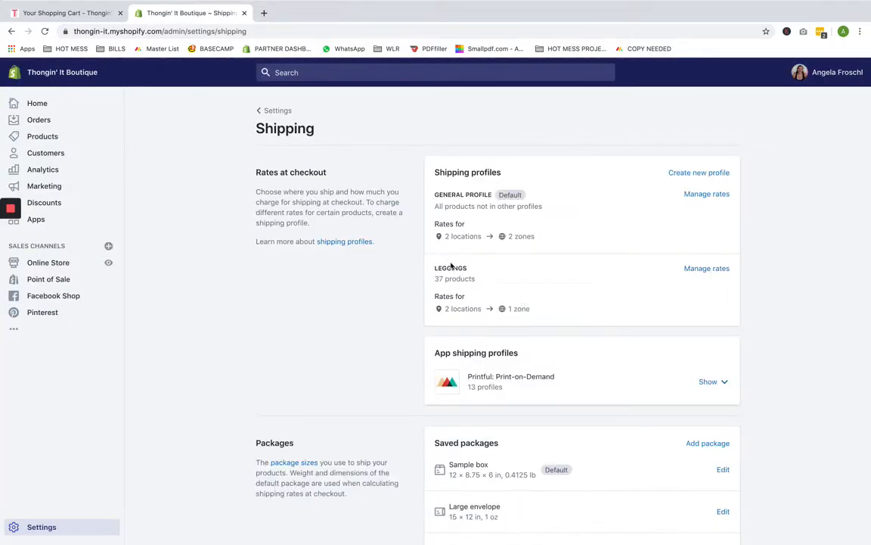
Step: View the Leggings shipping profile's details and return to the Shipping settings
left_click(705, 268)
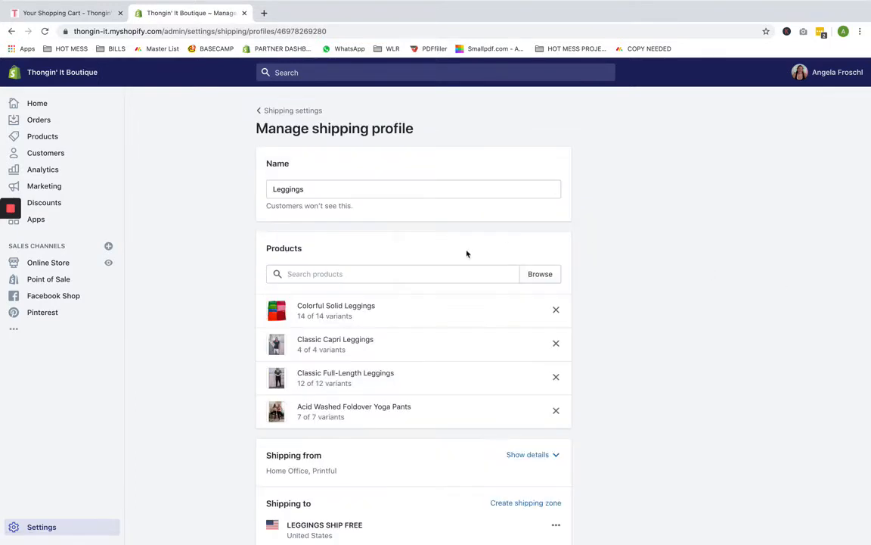
left_click(416, 273)
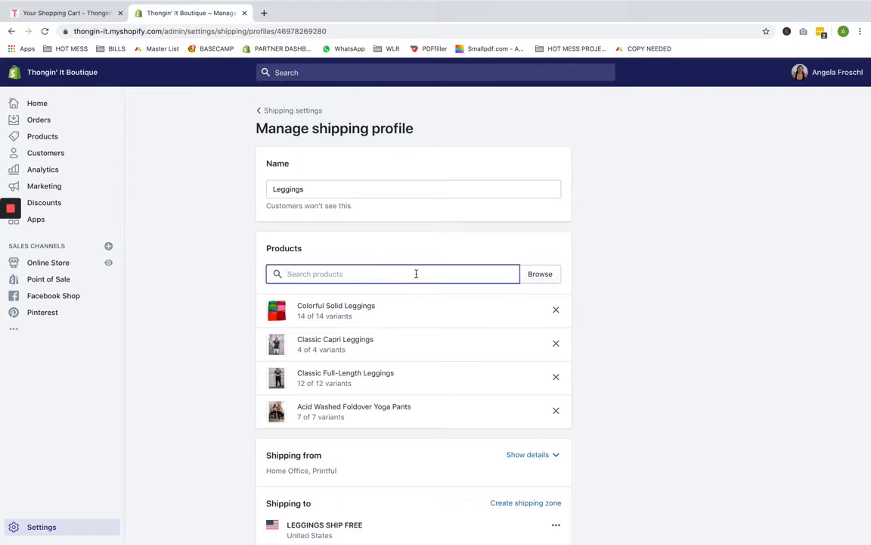
left_click(274, 111)
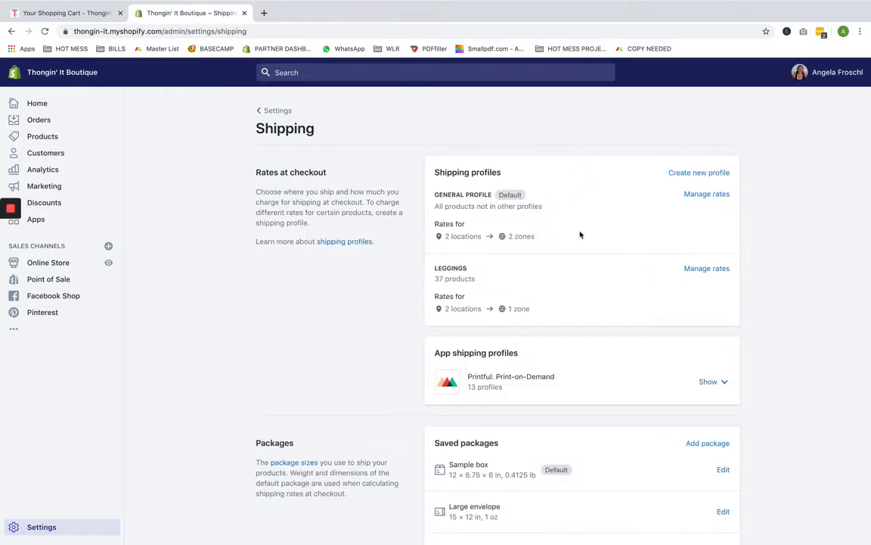
Step: Open the Leggings shipping profile for managing rates and set its name to LEGGINGS in capitals
left_click(703, 269)
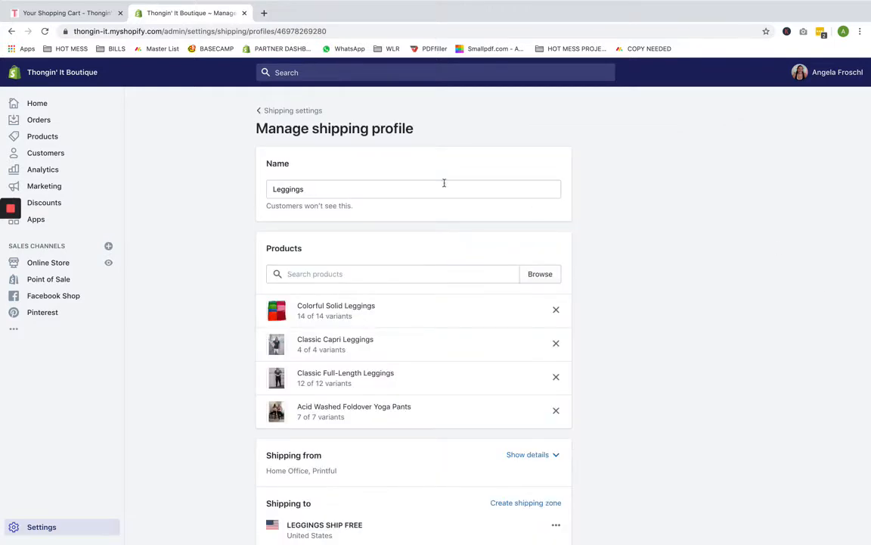
double_click(321, 189)
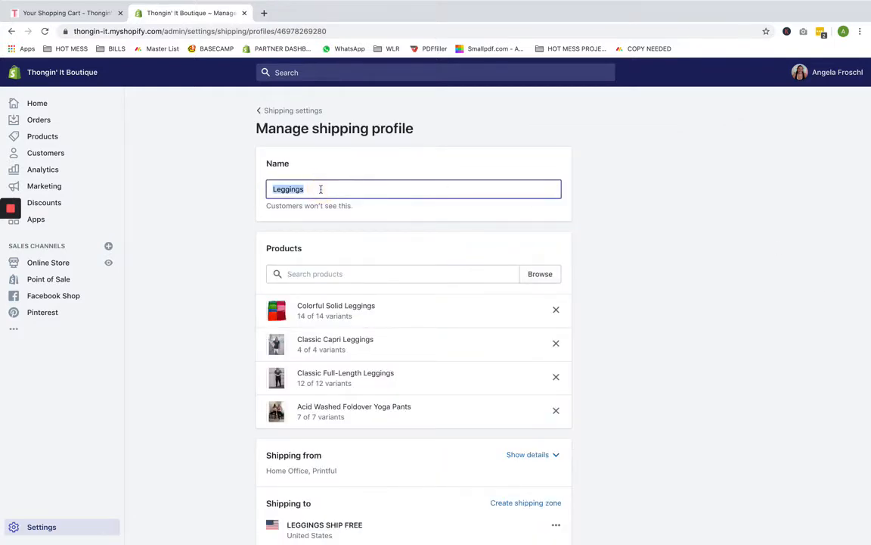
type("st")
key("BackSpace")
key("BackSpace")
type("hea")
key("BackSpace")
key("BackSpace")
key("BackSpace")
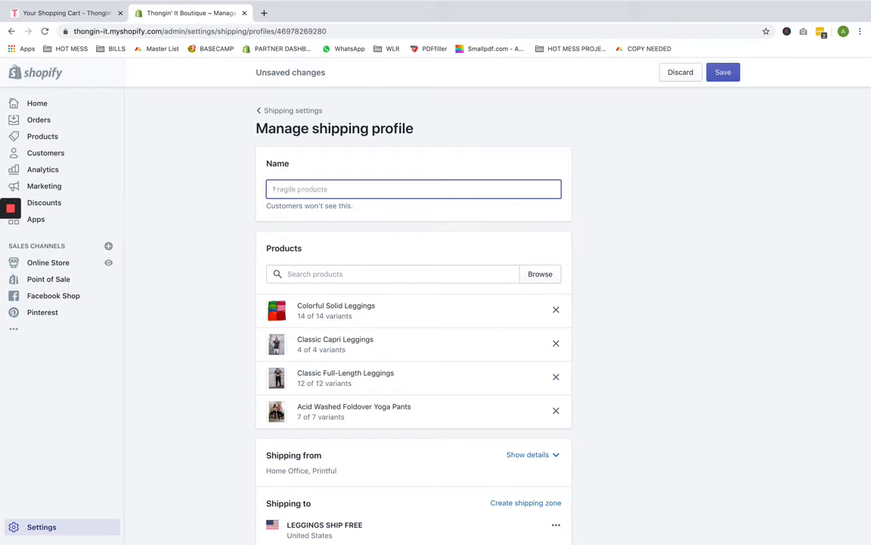
type("HEAVY")
key("BackSpace")
key("BackSpace")
key("BackSpace")
key("BackSpace")
key("BackSpace")
type("LEGGINGS")
Step: Examine the leggings profile's product list, its United States shipping zone and the flat rate defined for that zone
scroll(514, 278, "down", 3)
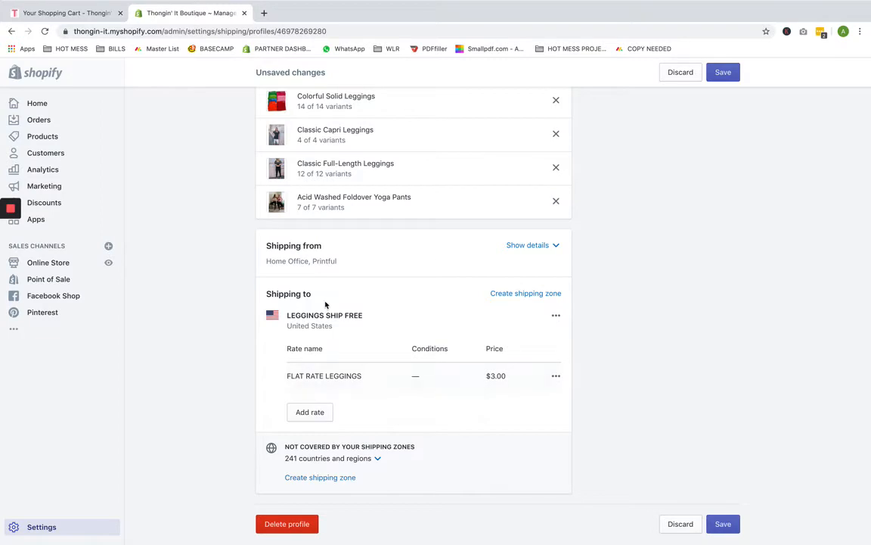
scroll(493, 225, "up", 3)
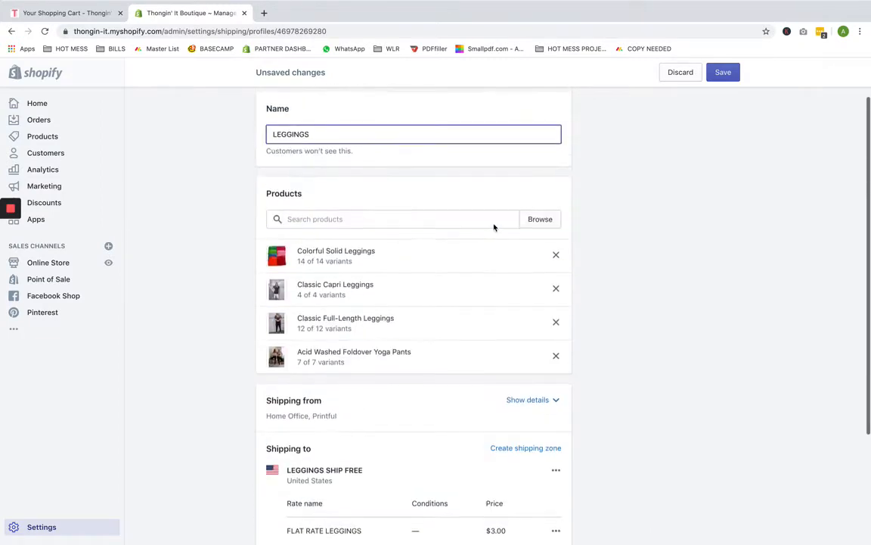
scroll(488, 202, "down", 3)
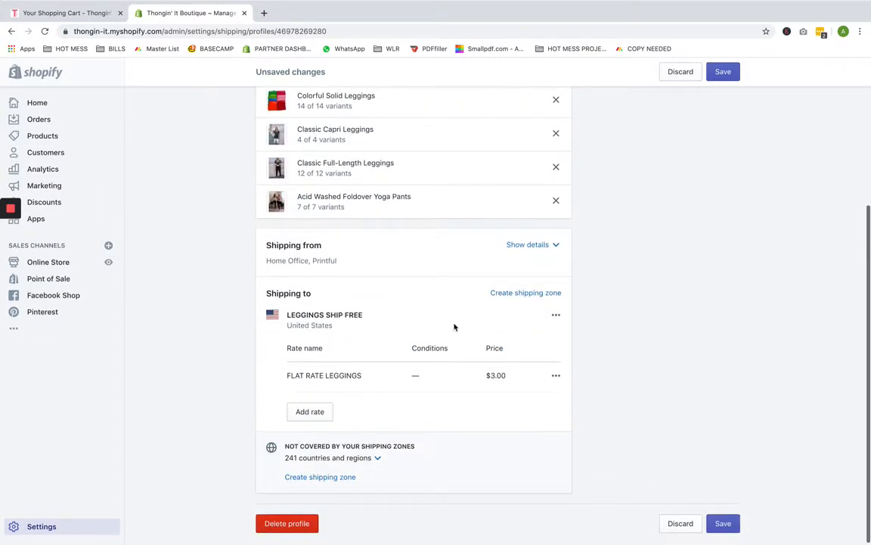
scroll(719, 340, "up", 2)
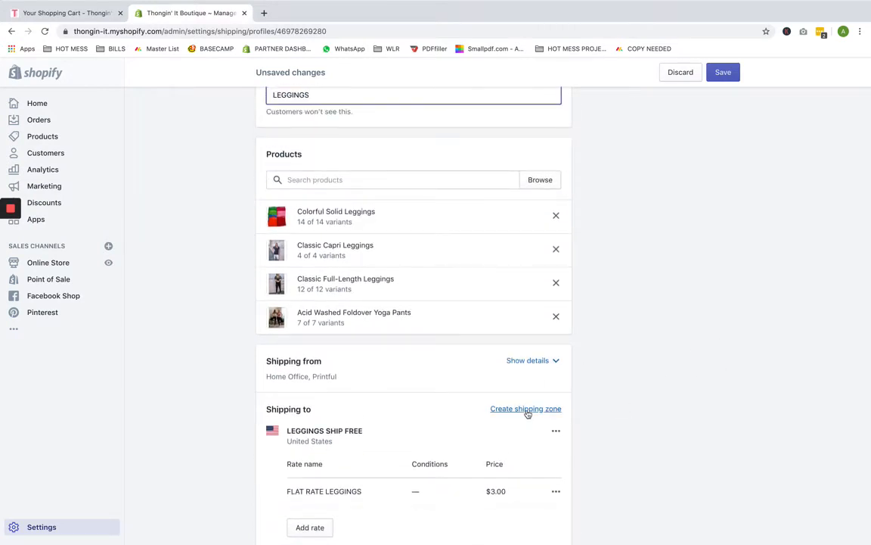
scroll(678, 422, "down", 3)
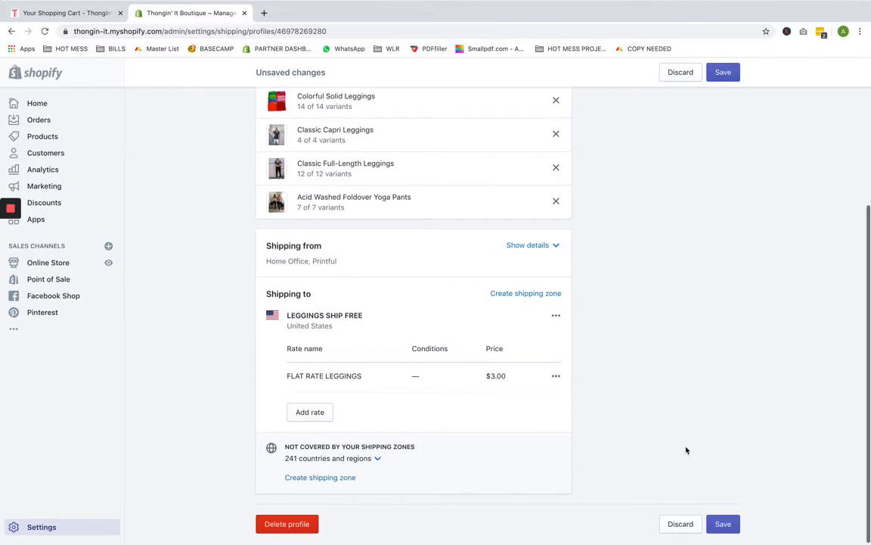
scroll(686, 450, "up", 1)
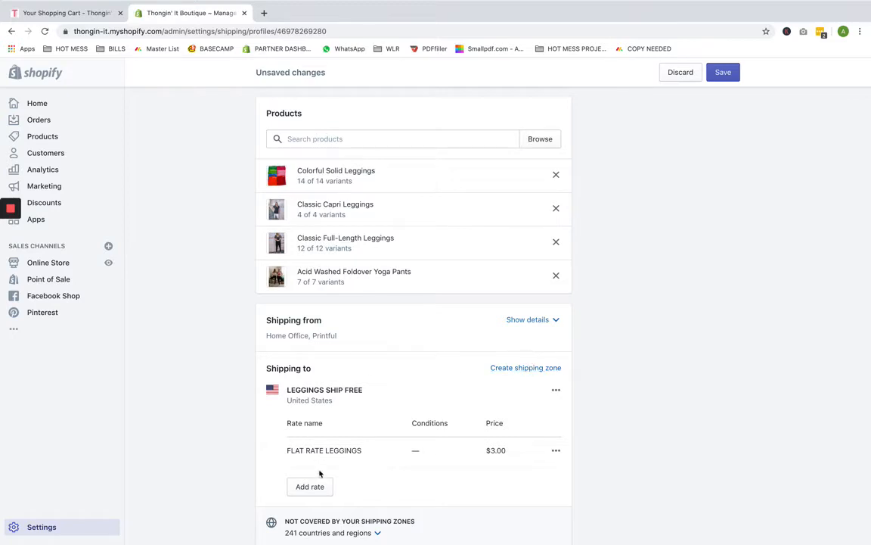
scroll(602, 424, "up", 1)
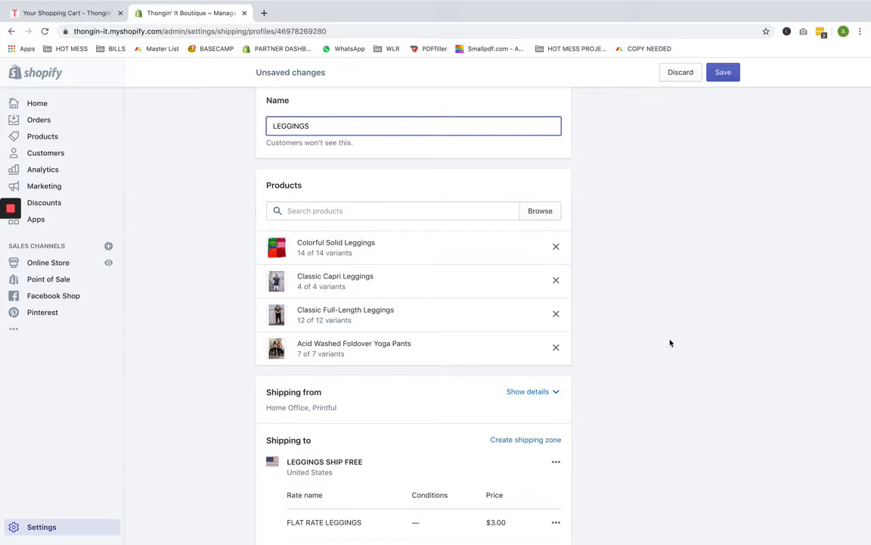
scroll(671, 342, "down", 1)
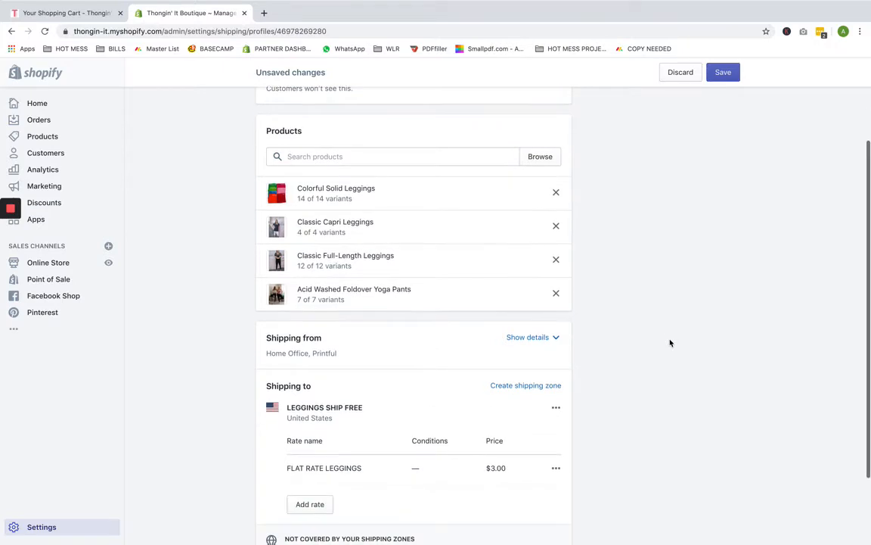
scroll(643, 306, "down", 2)
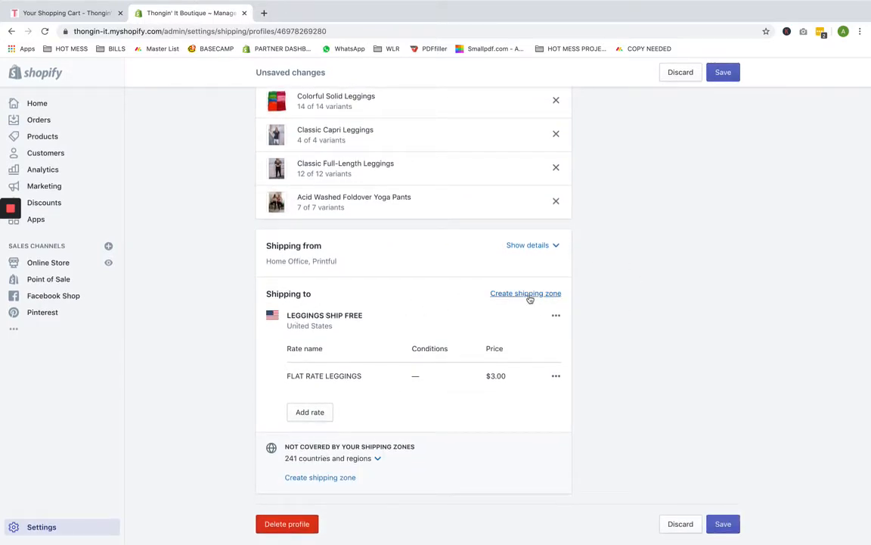
left_click_drag(529, 299, 344, 316)
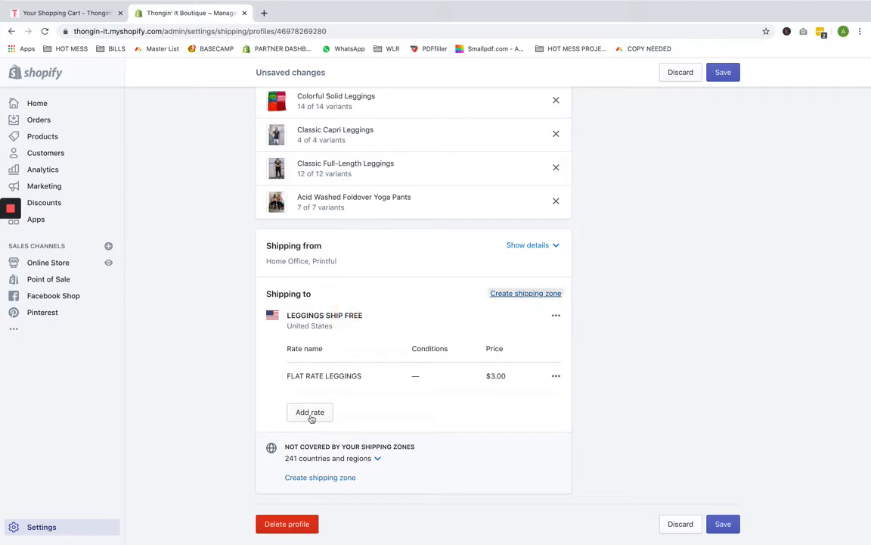
left_click_drag(259, 338, 367, 375)
left_click(366, 375)
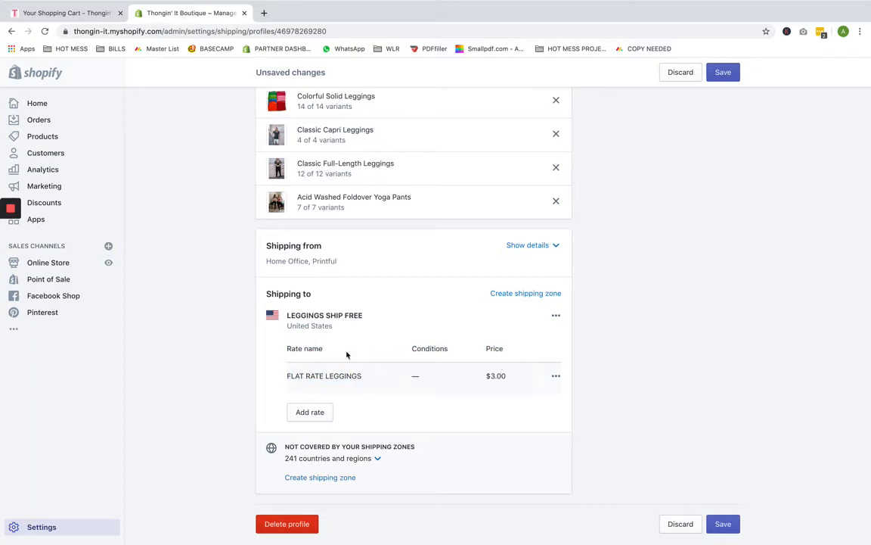
scroll(678, 316, "up", 3)
scroll(679, 317, "down", 3)
Step: Save the leggings shipping profile and return to the Shipping settings
left_click(723, 72)
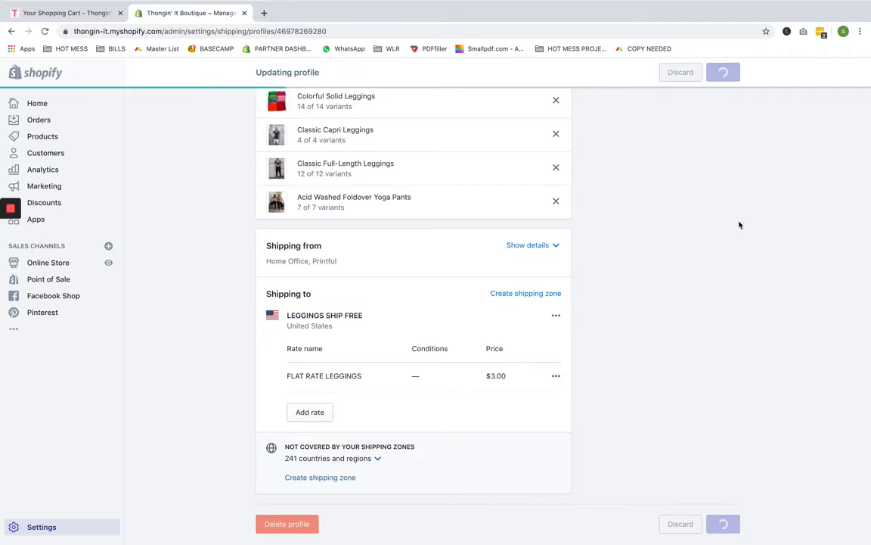
scroll(705, 208, "up", 10)
left_click(318, 110)
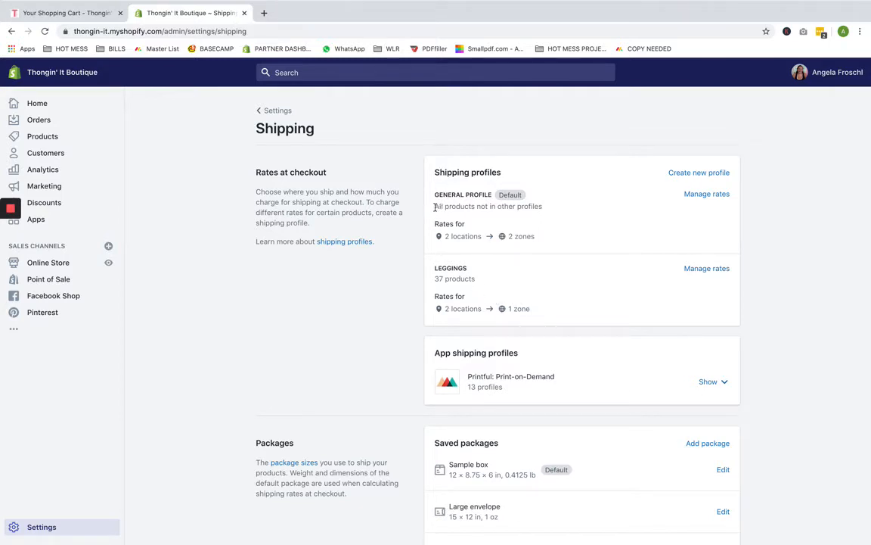
left_click_drag(436, 206, 551, 216)
left_click(551, 216)
left_click(709, 269)
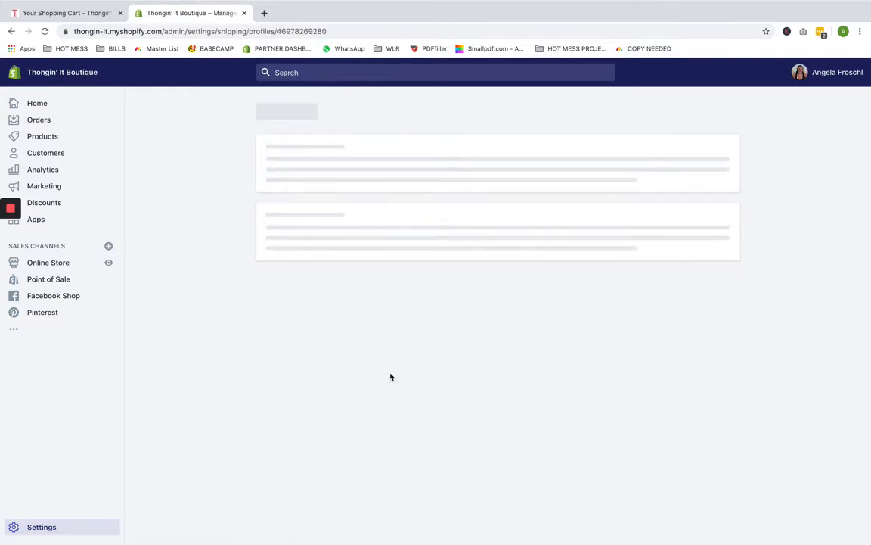
left_click(11, 31)
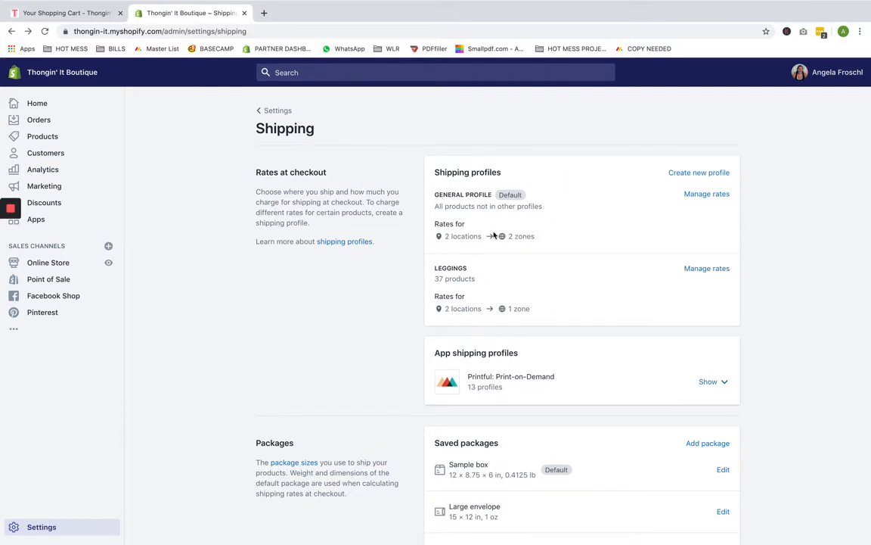
Step: Review the general profile's domestic and rest-of-world shipping rates and return to the Shipping settings
left_click(706, 194)
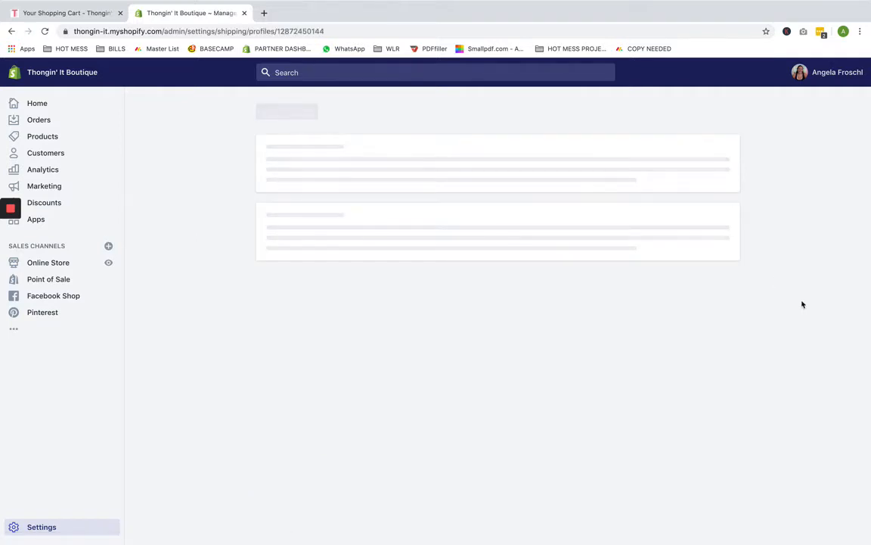
scroll(803, 304, "down", 3)
scroll(803, 304, "down", 5)
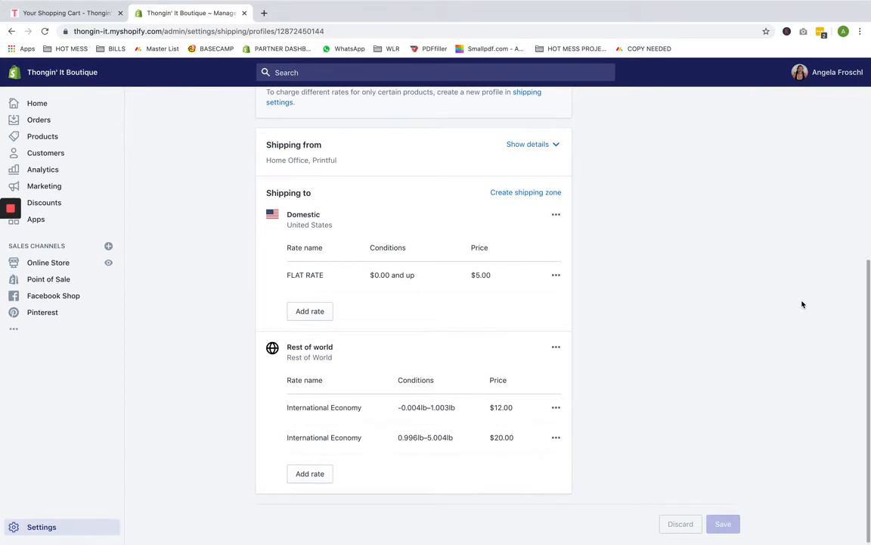
left_click(13, 32)
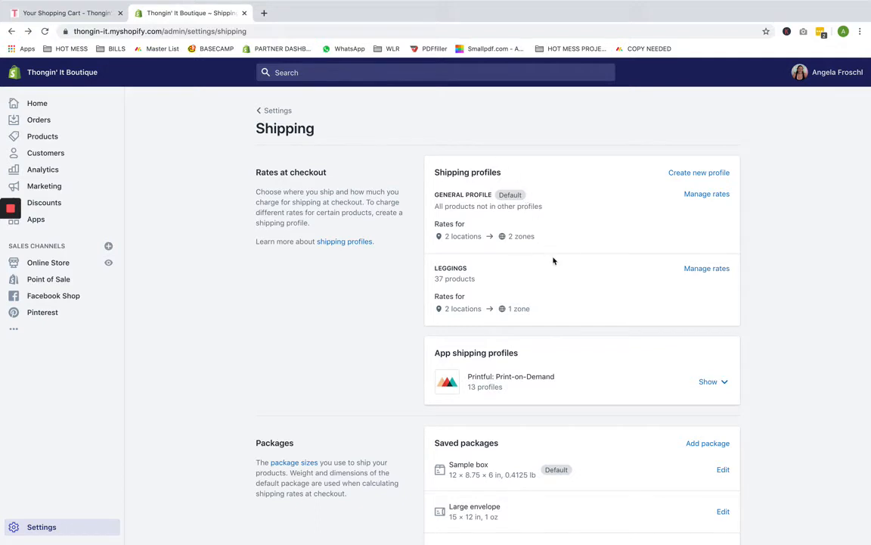
left_click(502, 258)
Step: Switch to the storefront cart and proceed to checkout to check the combined shipping charge for the jumpsuit and leggings
left_click(75, 13)
scroll(345, 303, "down", 2)
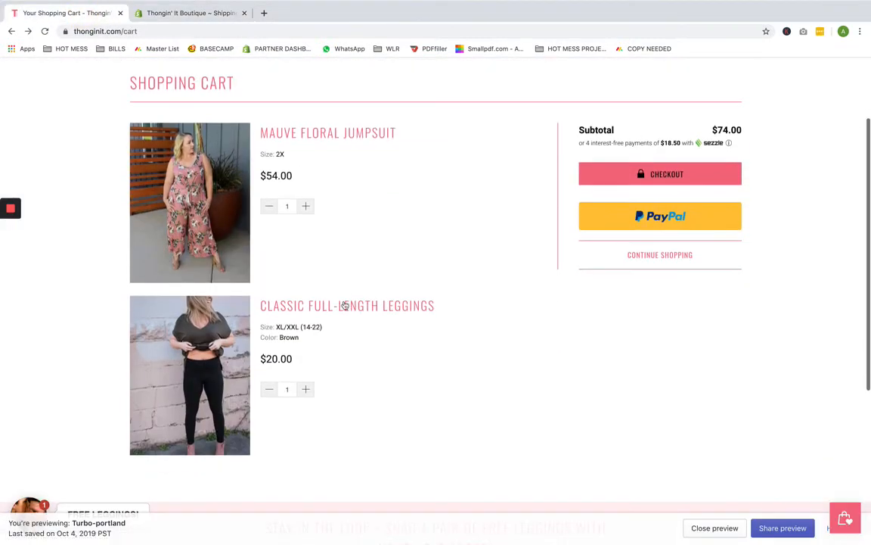
left_click(661, 174)
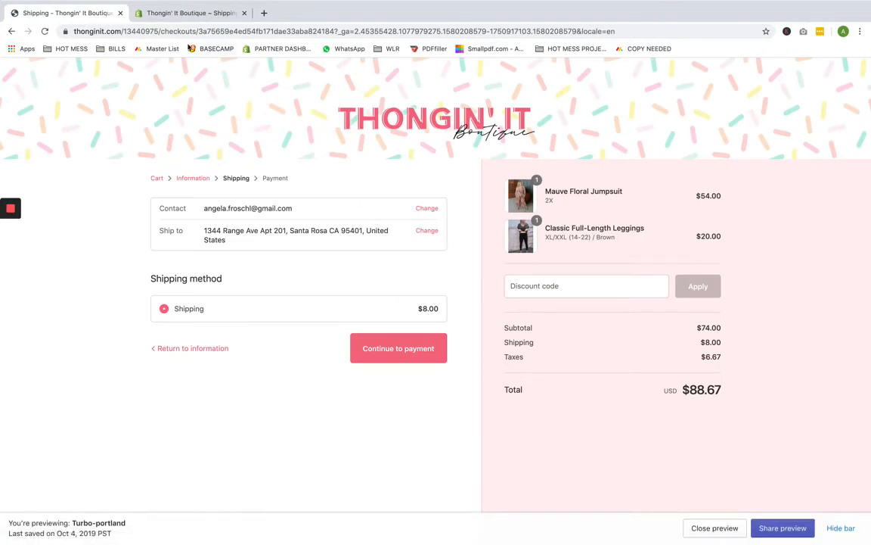
Step: Check the leggings profile's flat rate in the store admin and compare it with the shipping charge at checkout
left_click(142, 13)
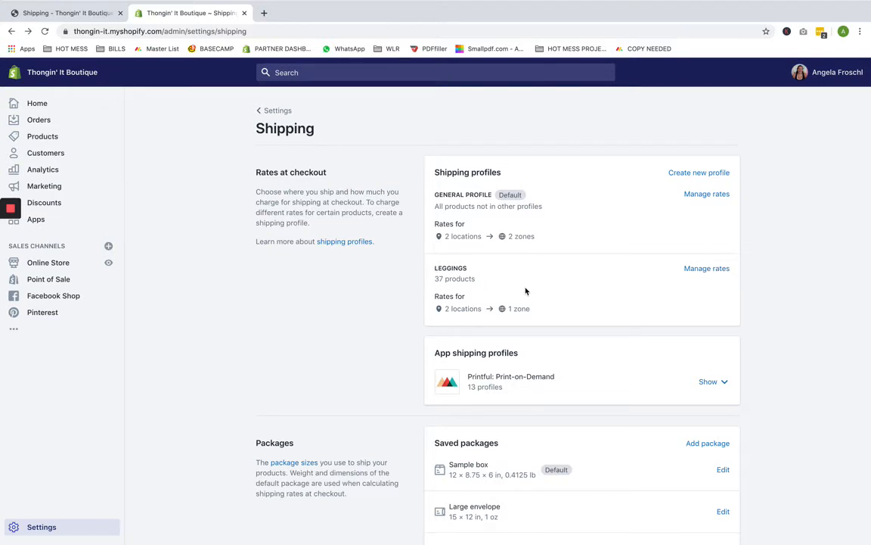
left_click(695, 269)
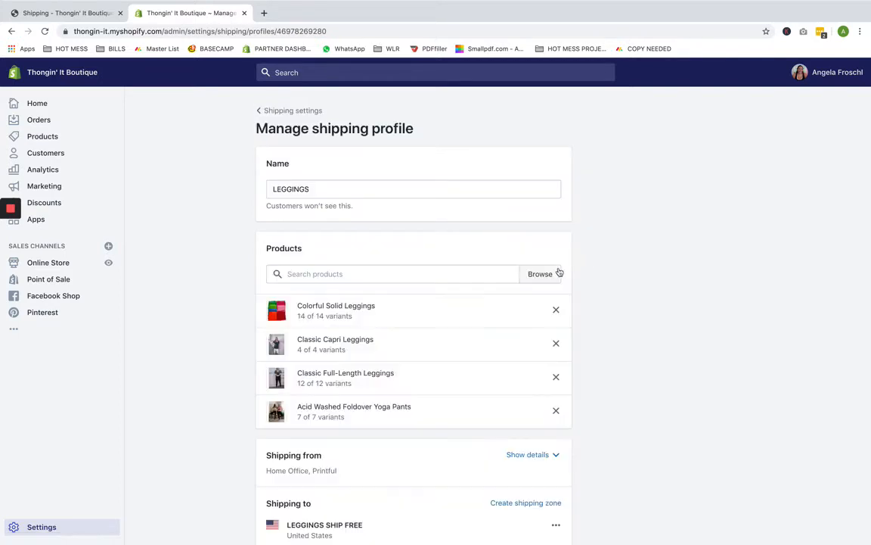
scroll(681, 288, "down", 5)
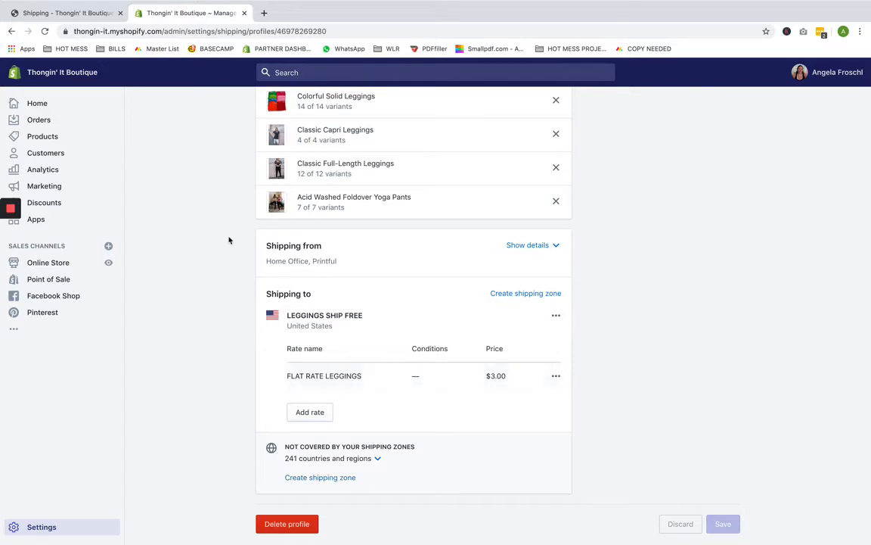
left_click(65, 13)
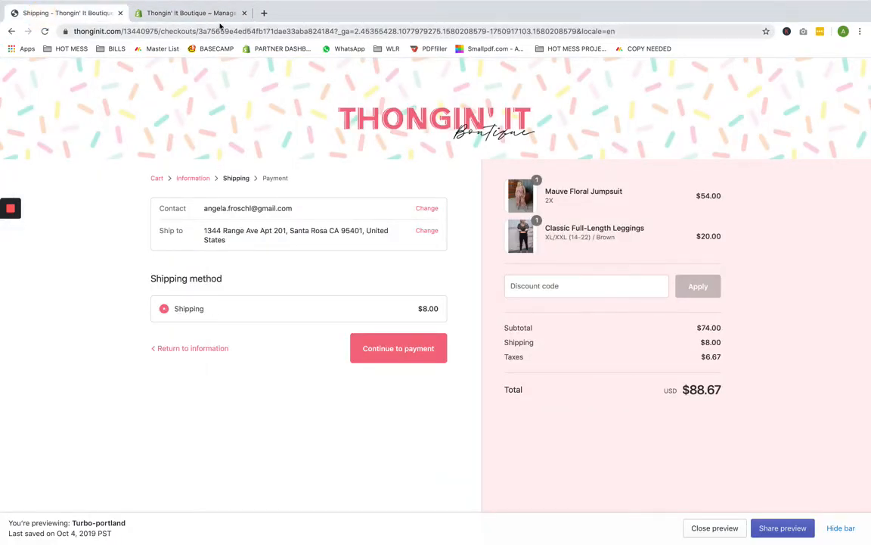
Step: Separate the shipping profile page into its own browser window and take that window out of full screen
left_click_drag(215, 16, 181, 243)
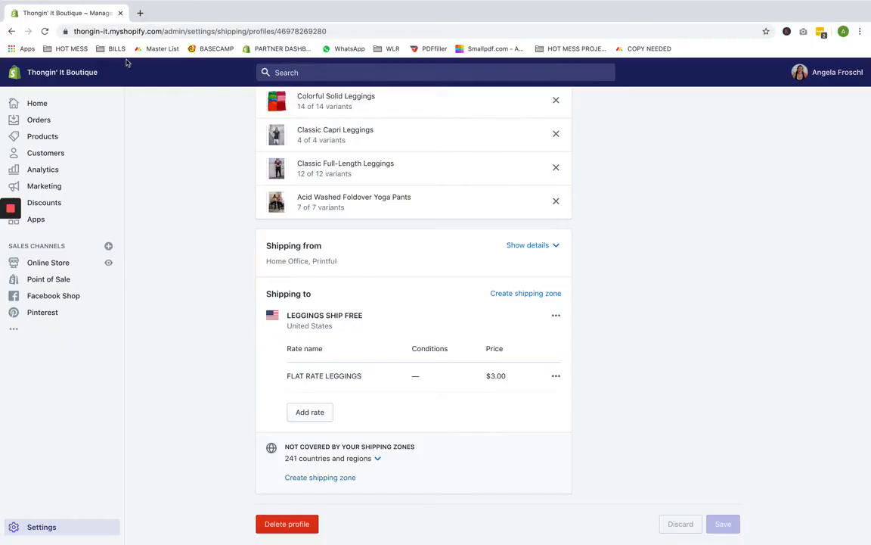
left_click(59, 13)
left_click_drag(66, 24, 212, 132)
mouse_move(26, 1)
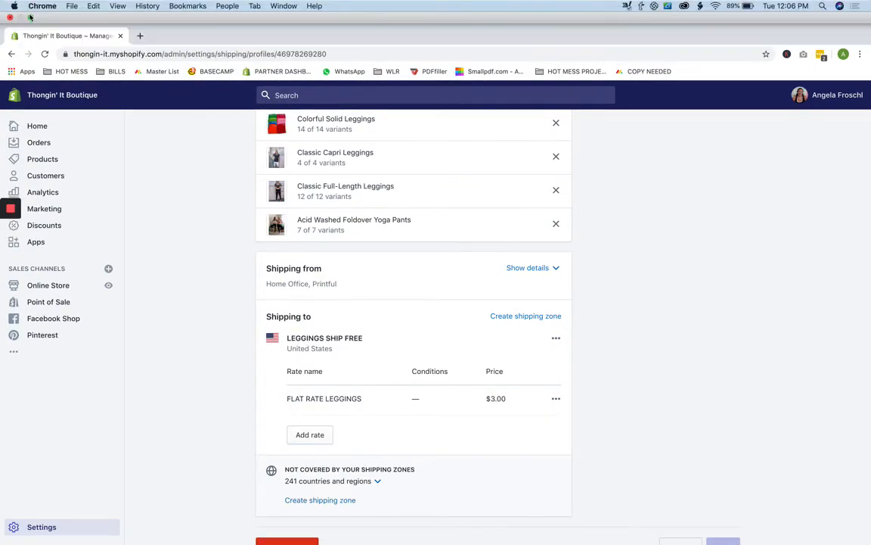
left_click(30, 18)
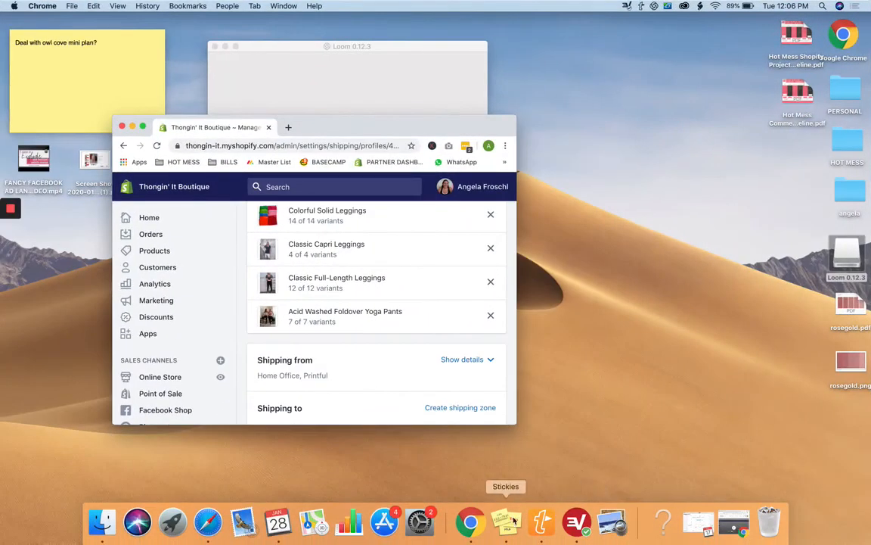
left_click(469, 521)
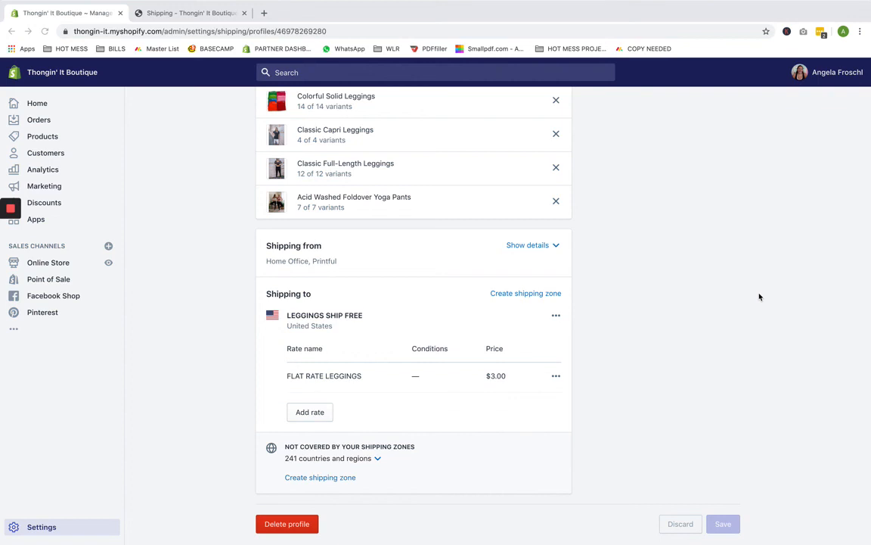
scroll(723, 240, "up", 2)
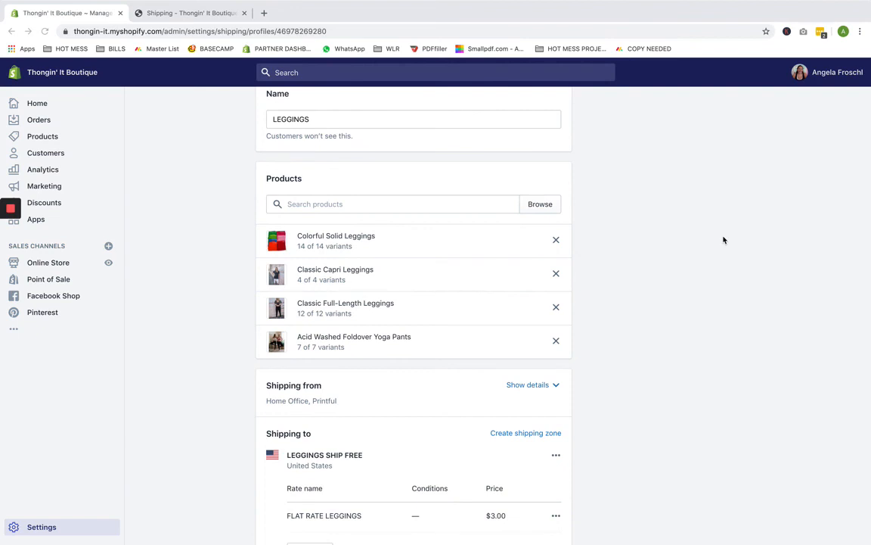
scroll(667, 181, "up", 1)
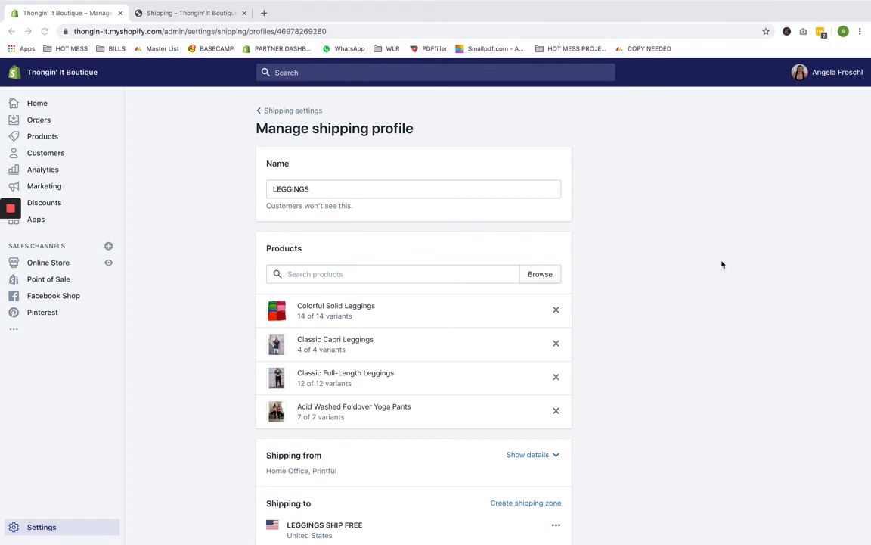
scroll(687, 266, "down", 3)
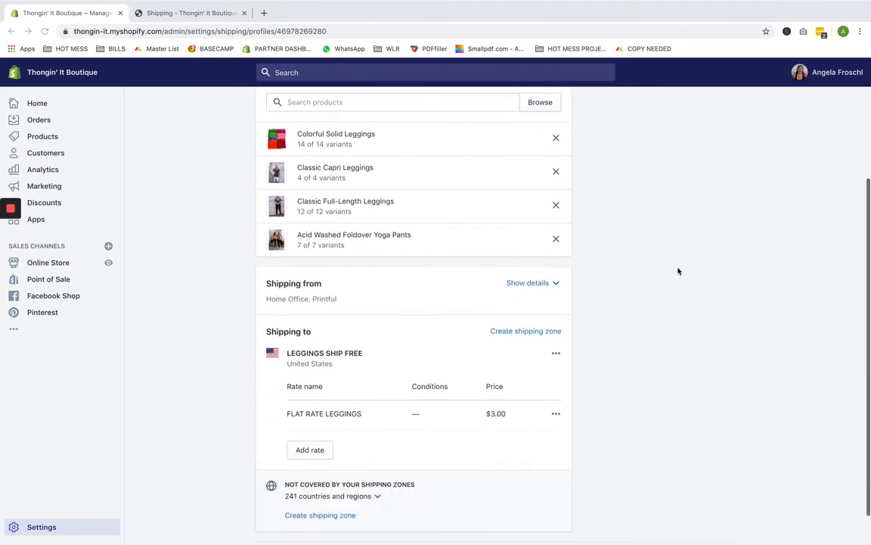
scroll(679, 271, "up", 3)
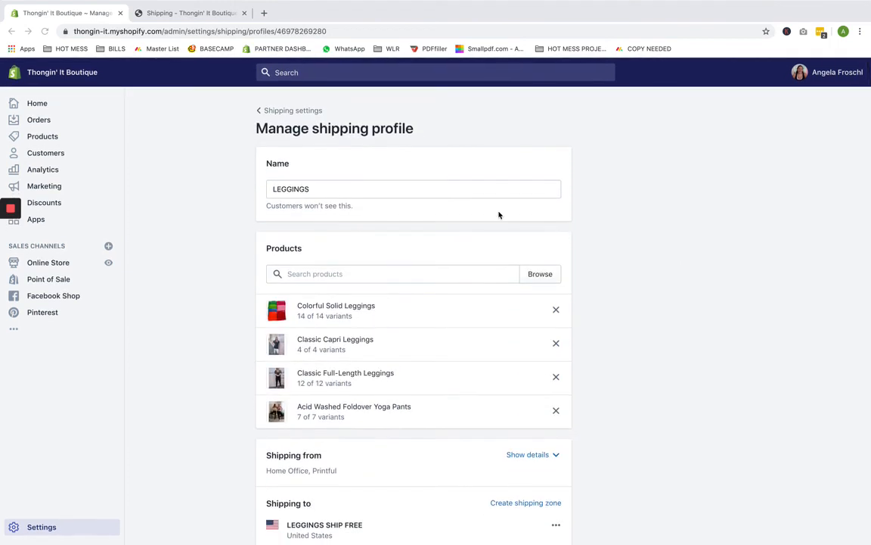